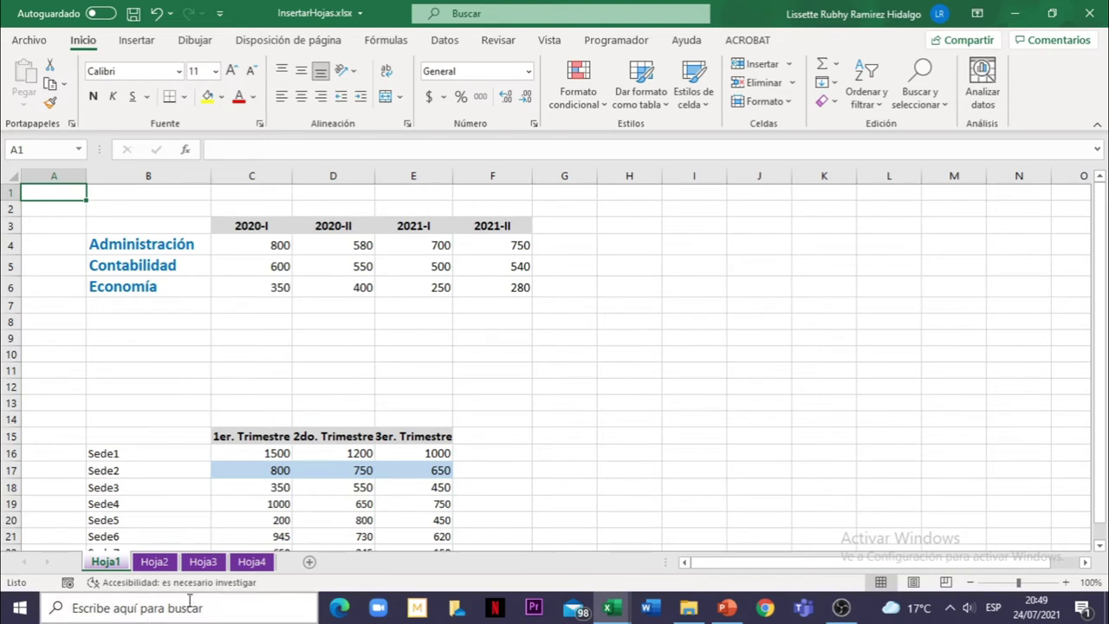
# Select Hoja2 and add Hoja3 and Hoja4 to form one sheet group
pyautogui.click(167, 563)
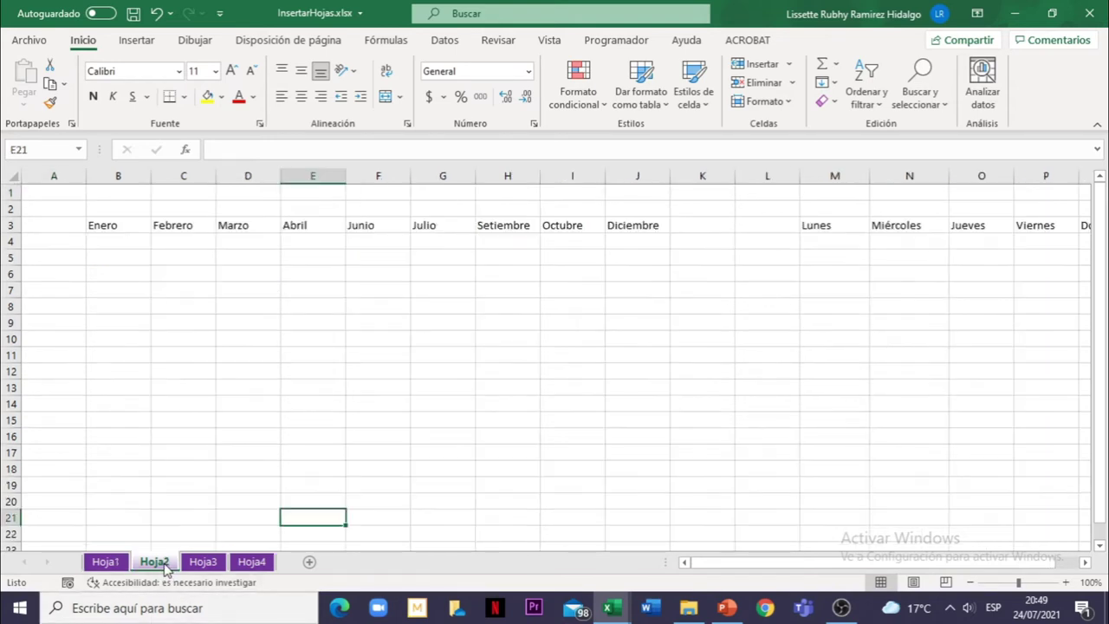
pyautogui.keyDown('ctrl'); pyautogui.click(203, 563); pyautogui.keyUp('ctrl')
pyautogui.keyDown('ctrl'); pyautogui.click(247, 564); pyautogui.keyUp('ctrl')
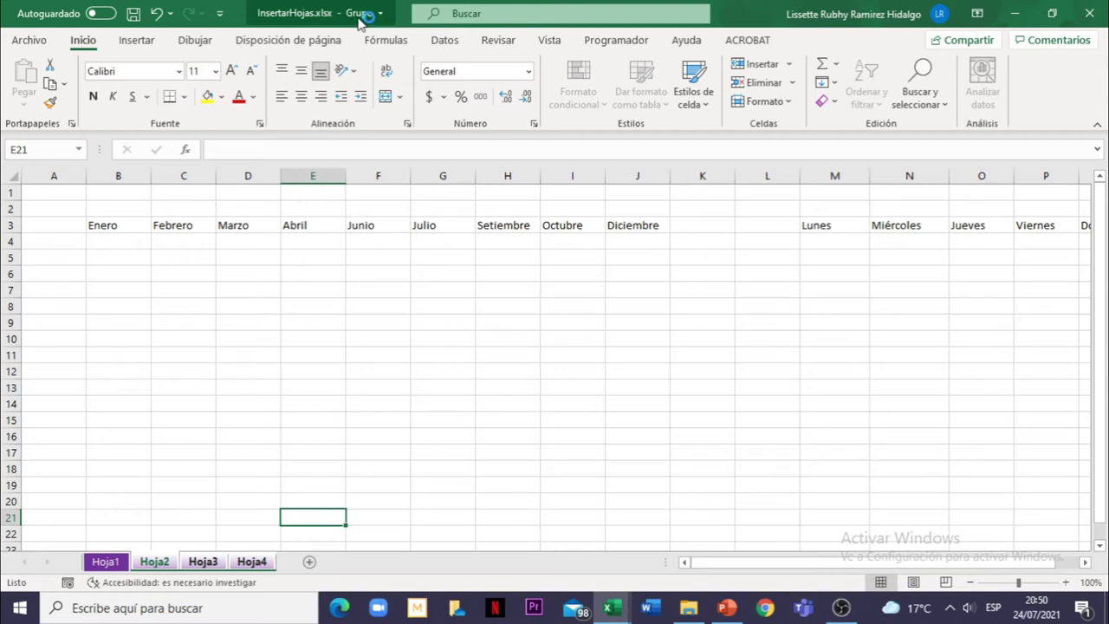
# Switch back to Hoja1, ungrouping the Hoja2–Hoja4 sheets
pyautogui.click(366, 18)
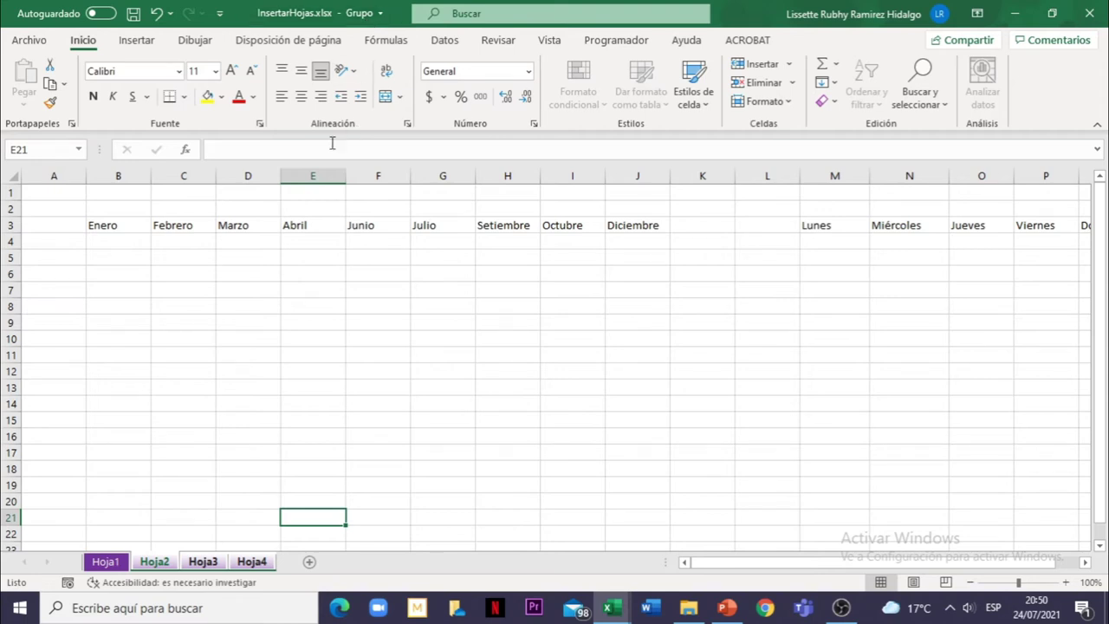
pyautogui.click(104, 562)
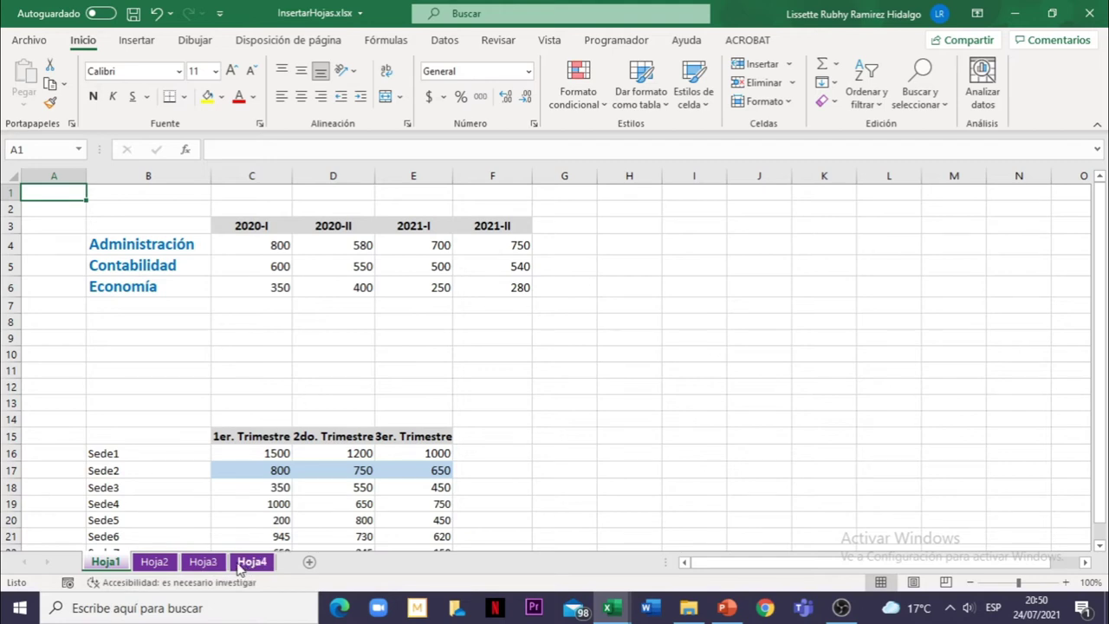
# Hide the Hoja2 sheet using Ocultar from its tab menu
pyautogui.click(157, 564)
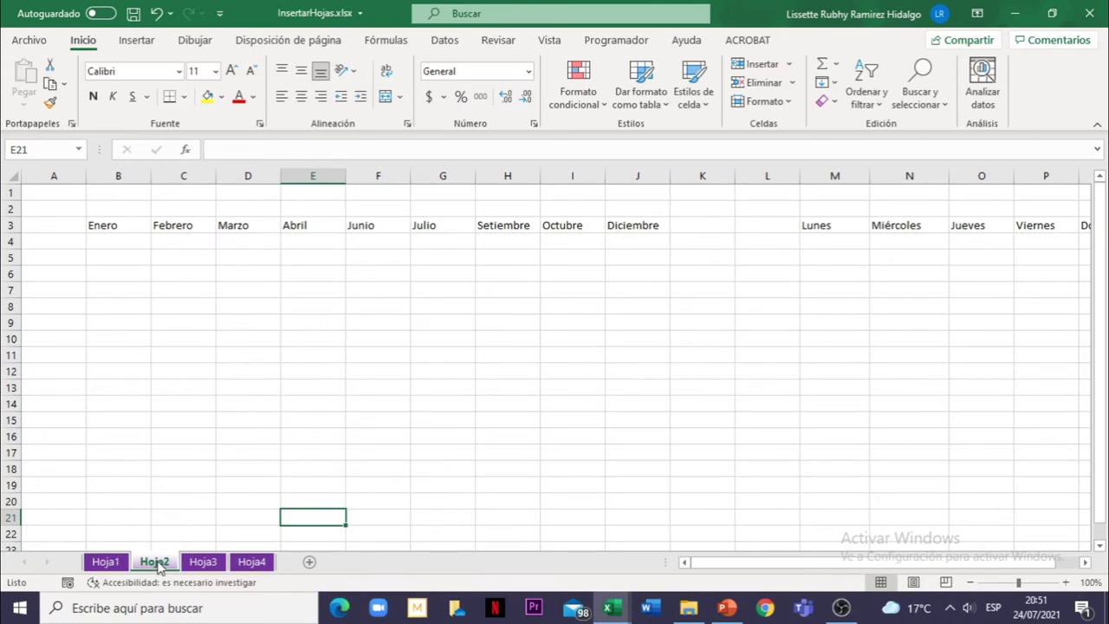
pyautogui.rightClick(158, 565)
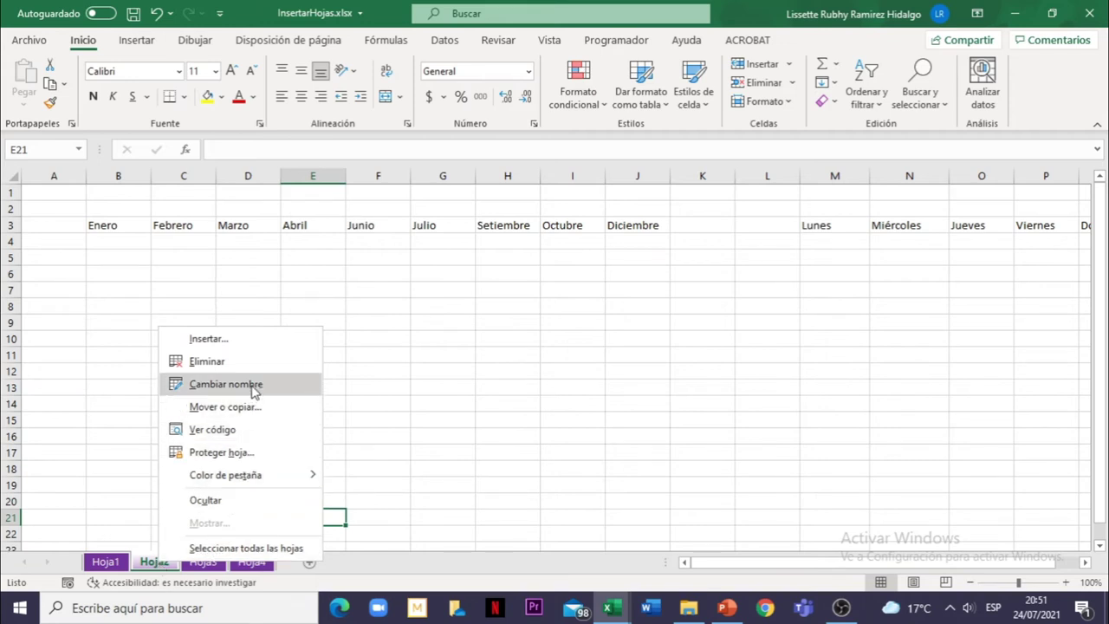
pyautogui.click(217, 502)
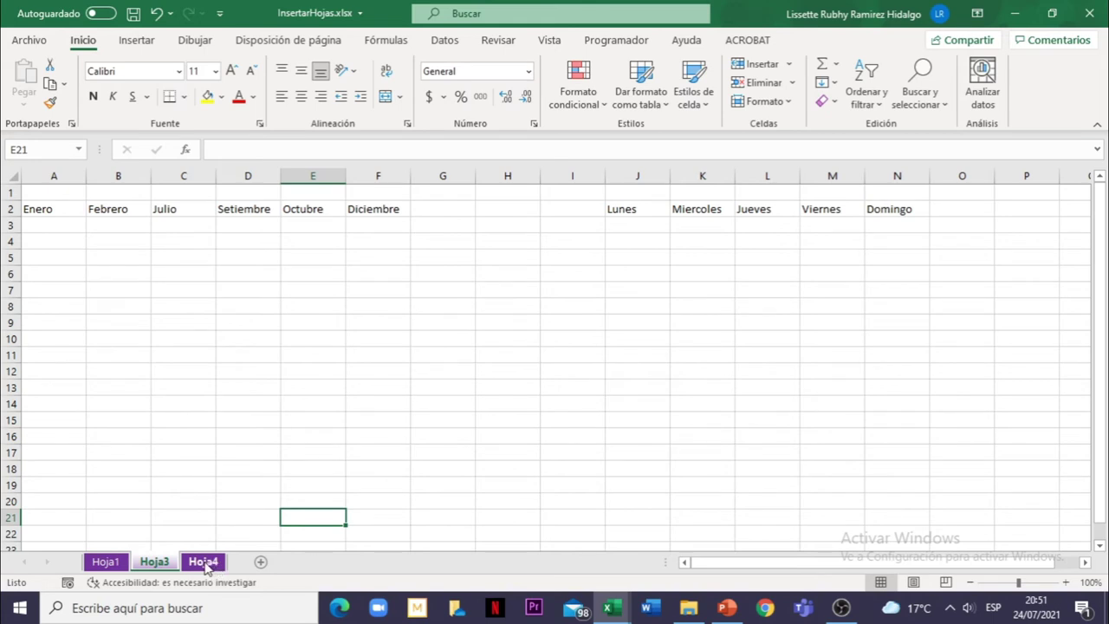
# Group Hoja3 with Hoja4 and hide both via Formato > Ocultar y mostrar > Ocultar hoja
pyautogui.keyDown('shift'); pyautogui.click(204, 562); pyautogui.keyUp('shift')
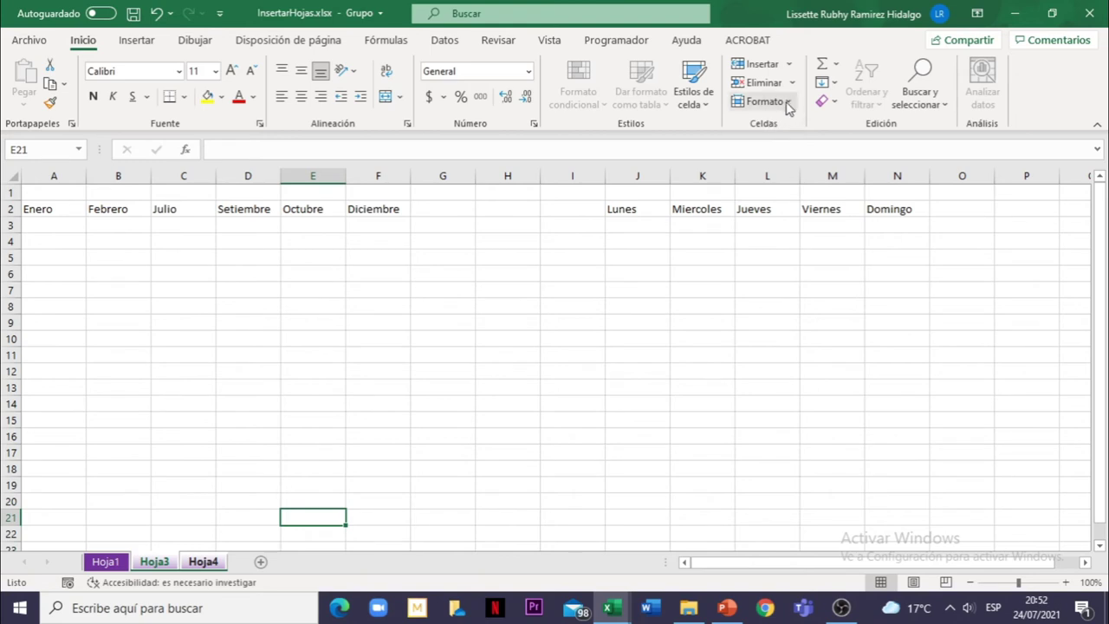
pyautogui.click(787, 103)
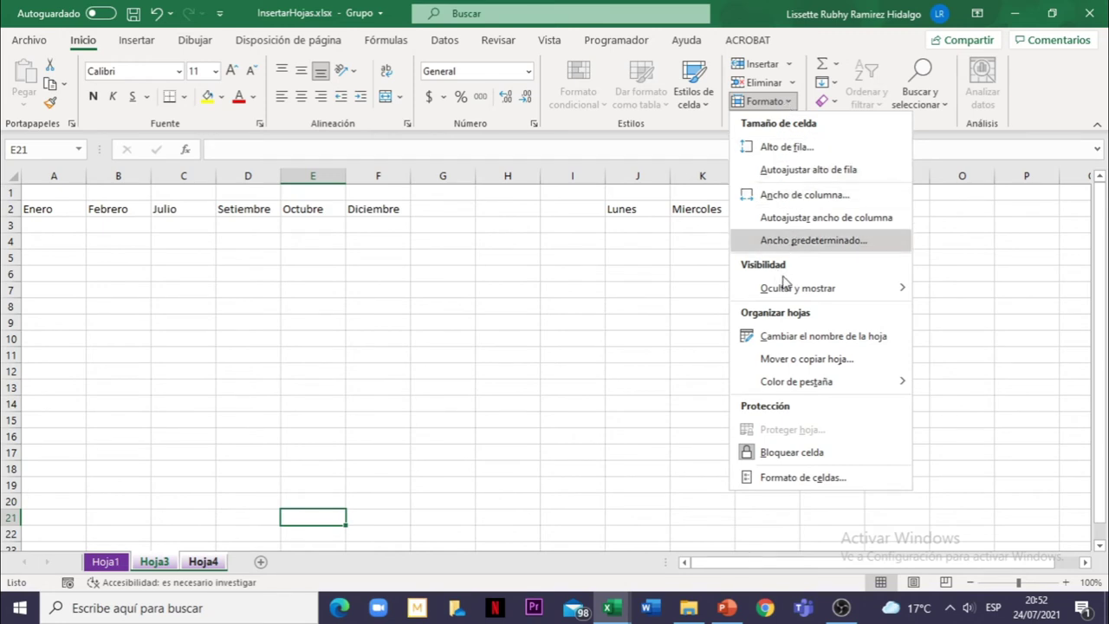
pyautogui.moveTo(804, 294)
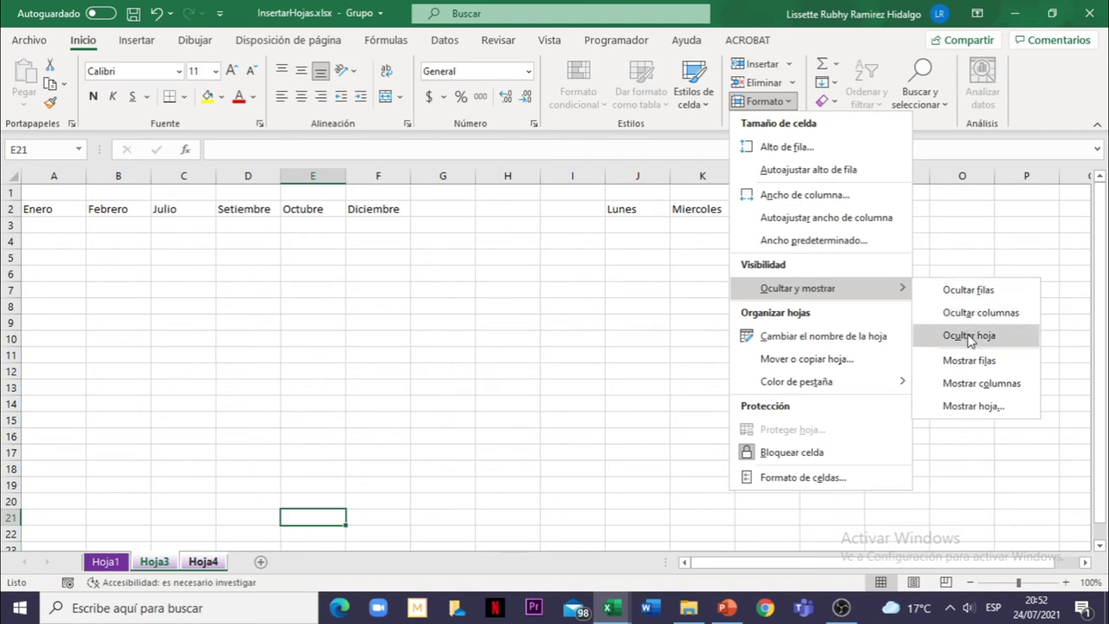
pyautogui.click(969, 336)
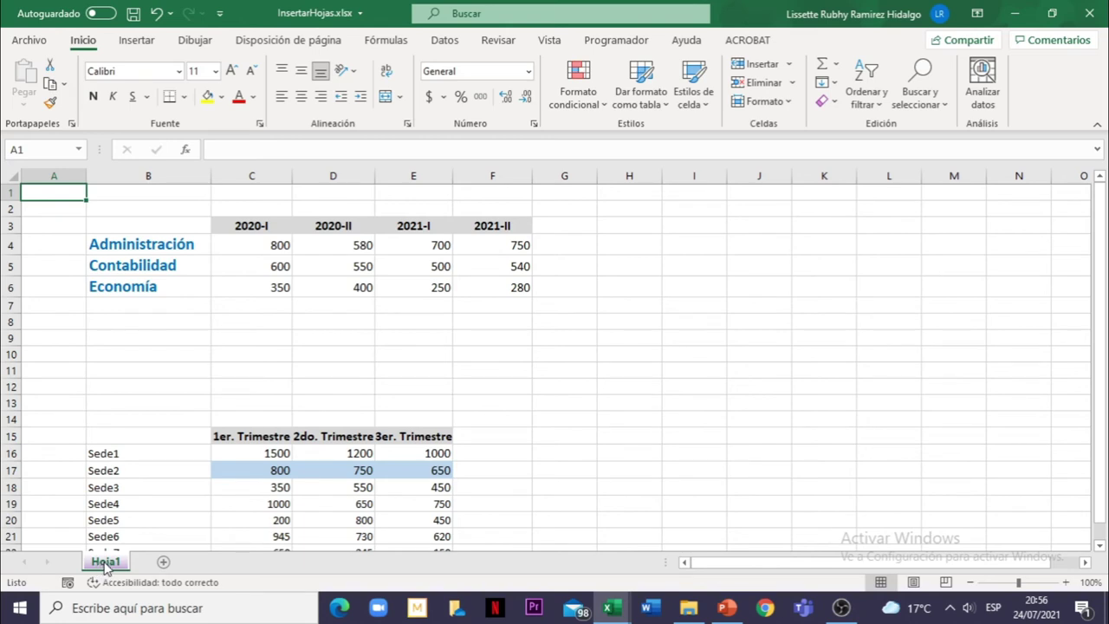
# Unhide Hoja4 from the Mostrar list, so Hoja1 and Hoja4 are visible
pyautogui.rightClick(106, 565)
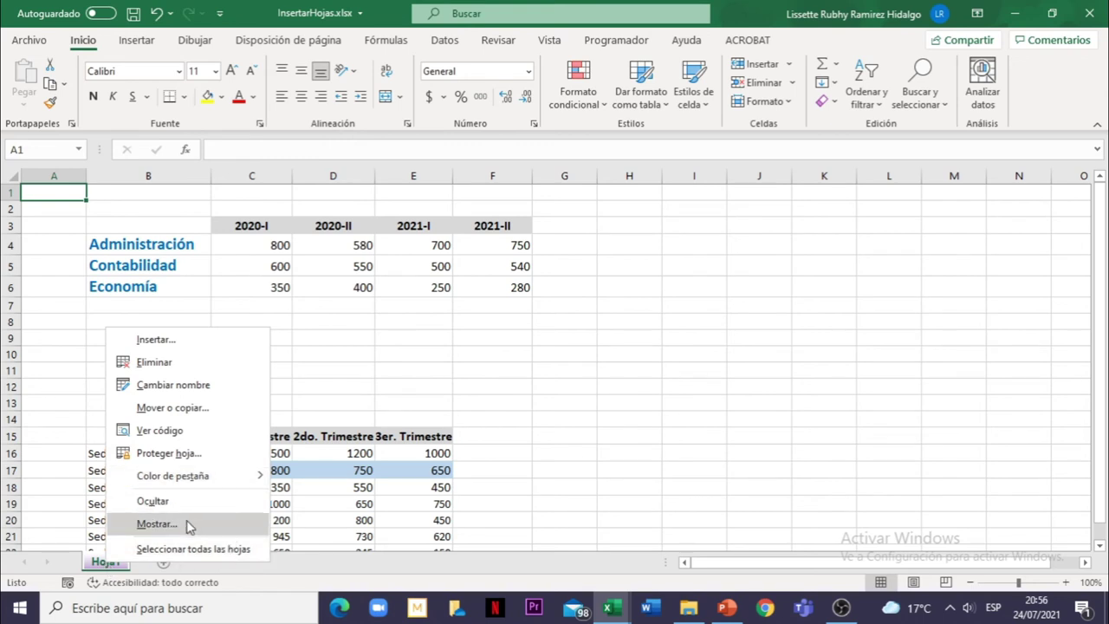
pyautogui.click(189, 526)
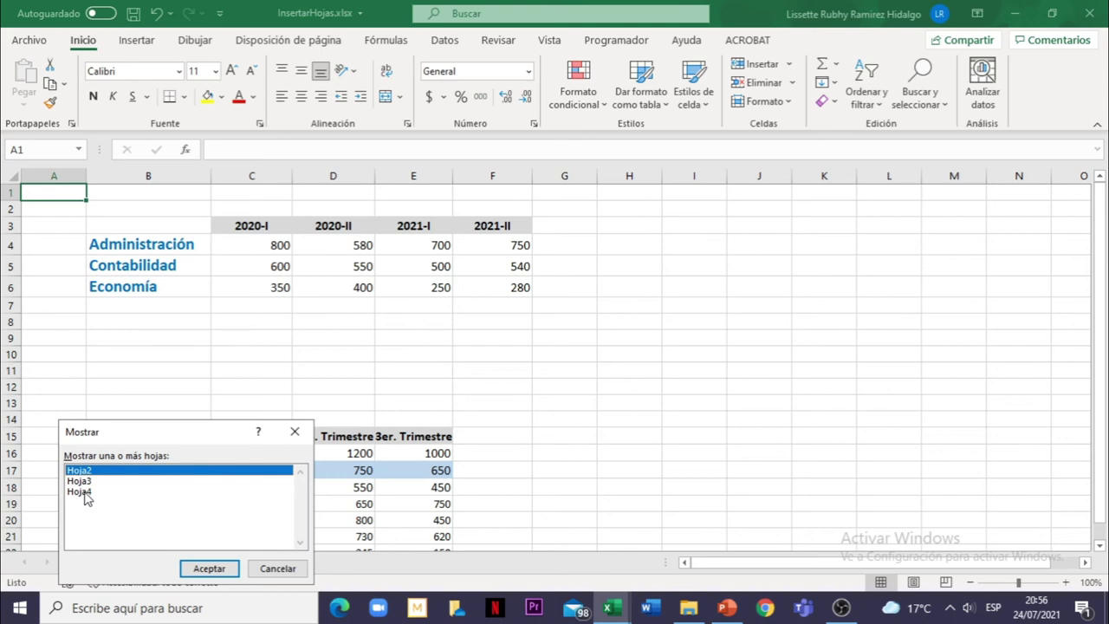
pyautogui.click(84, 496)
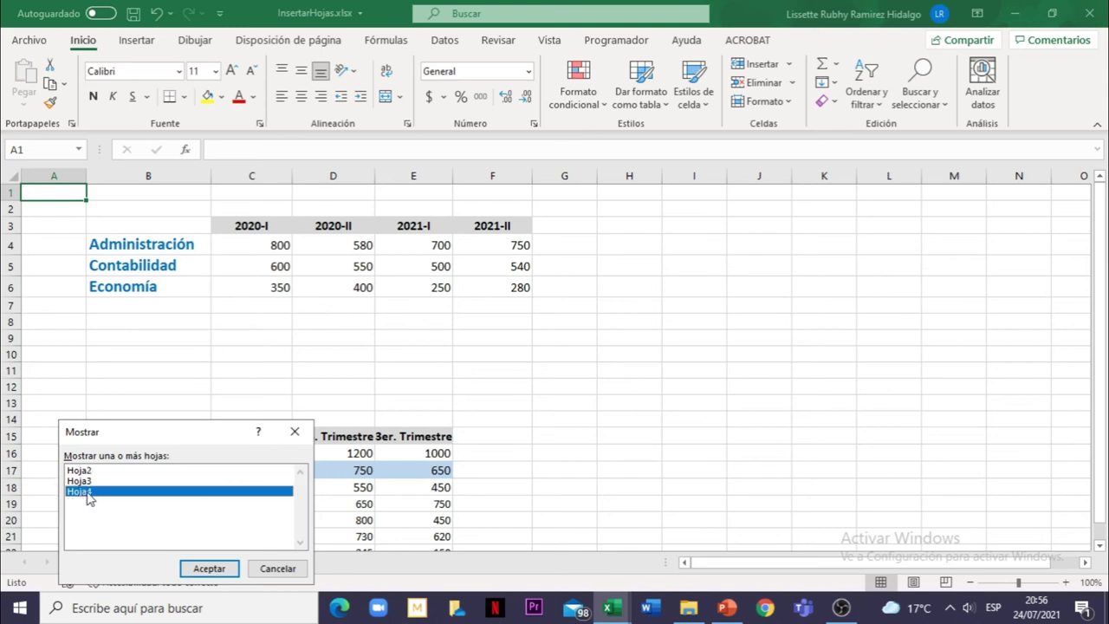
pyautogui.click(207, 568)
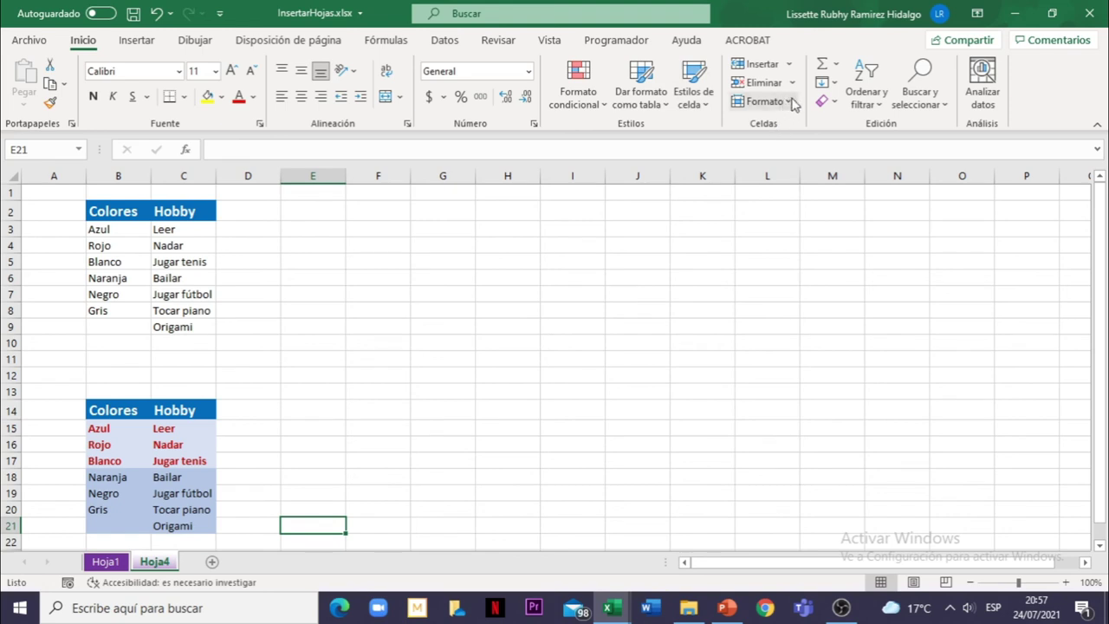
# Unhide Hoja3 via Formato > Ocultar y mostrar > Mostrar hoja, showing its month and weekday names
pyautogui.click(788, 102)
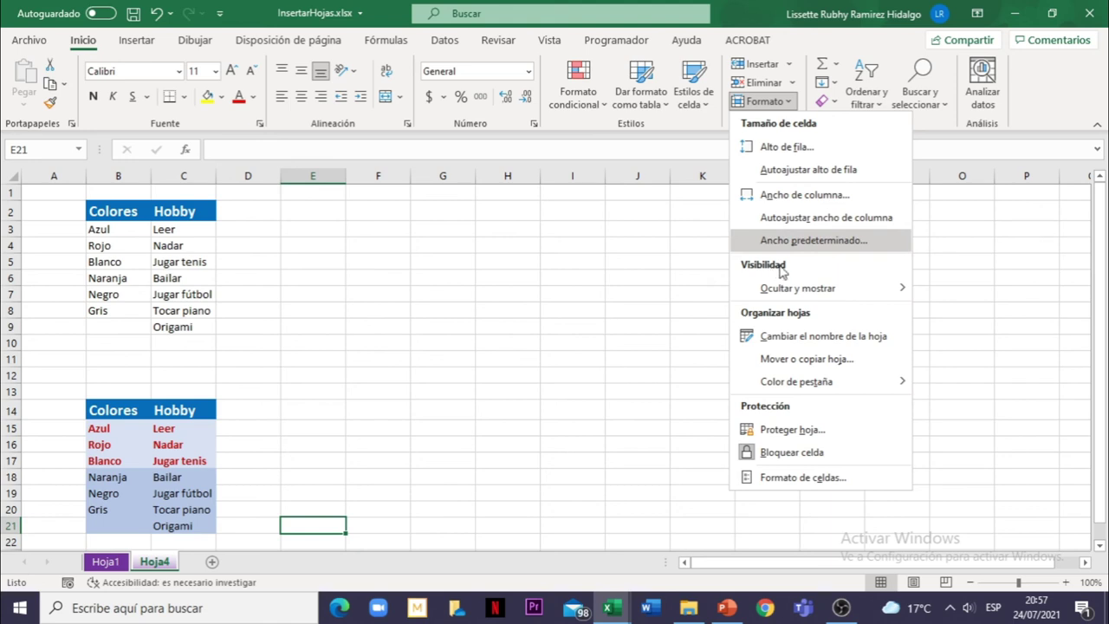
pyautogui.moveTo(784, 288)
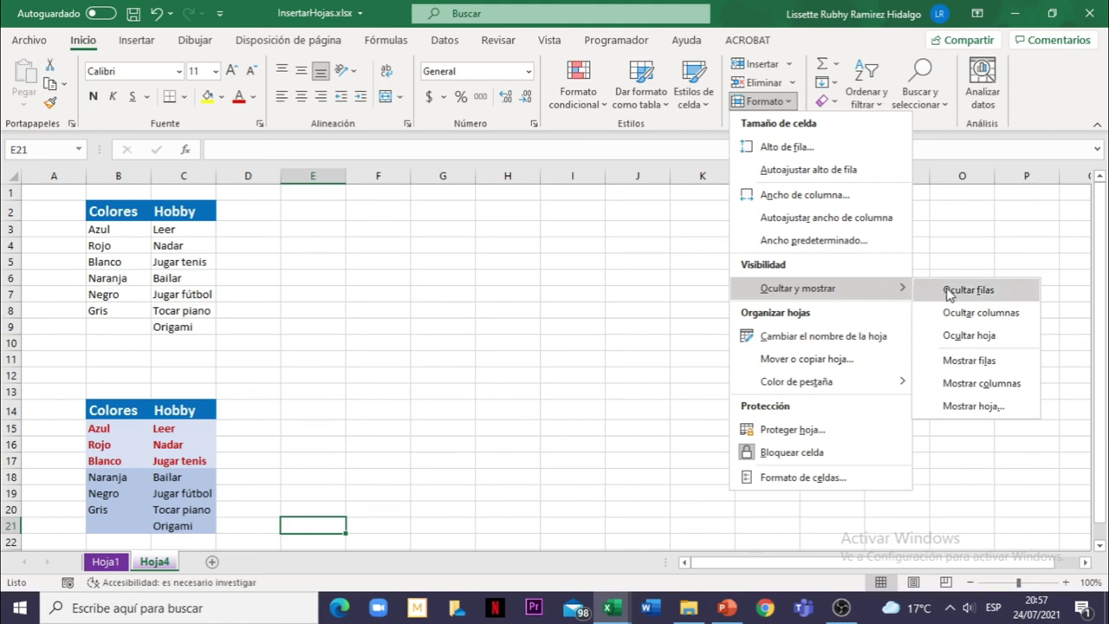
pyautogui.click(982, 409)
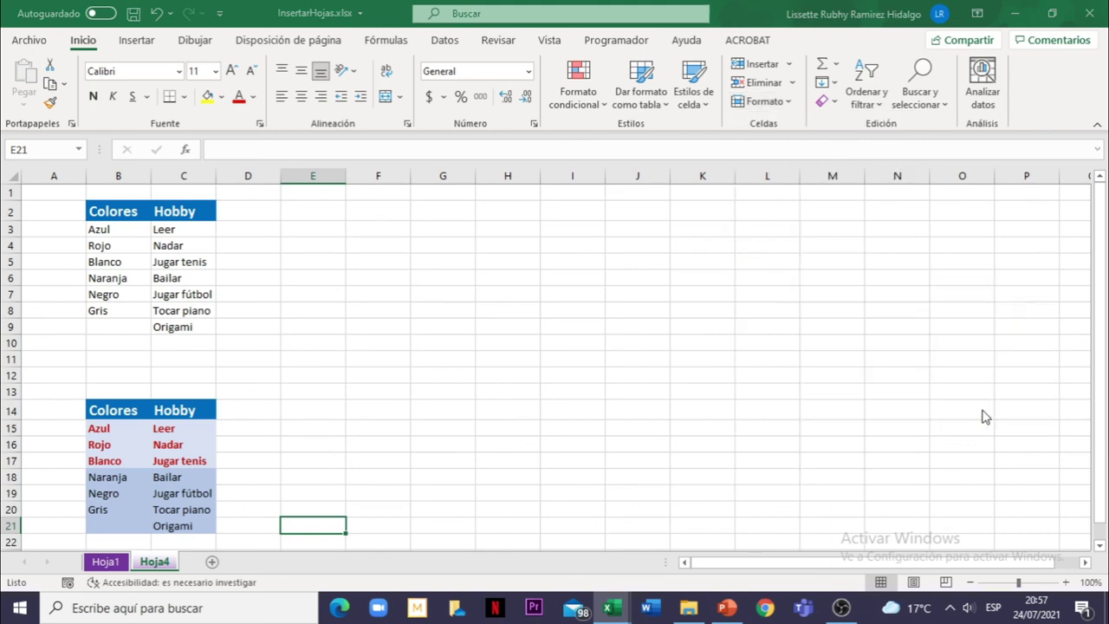
pyautogui.moveTo(524, 141); pyautogui.dragTo(585, 225)
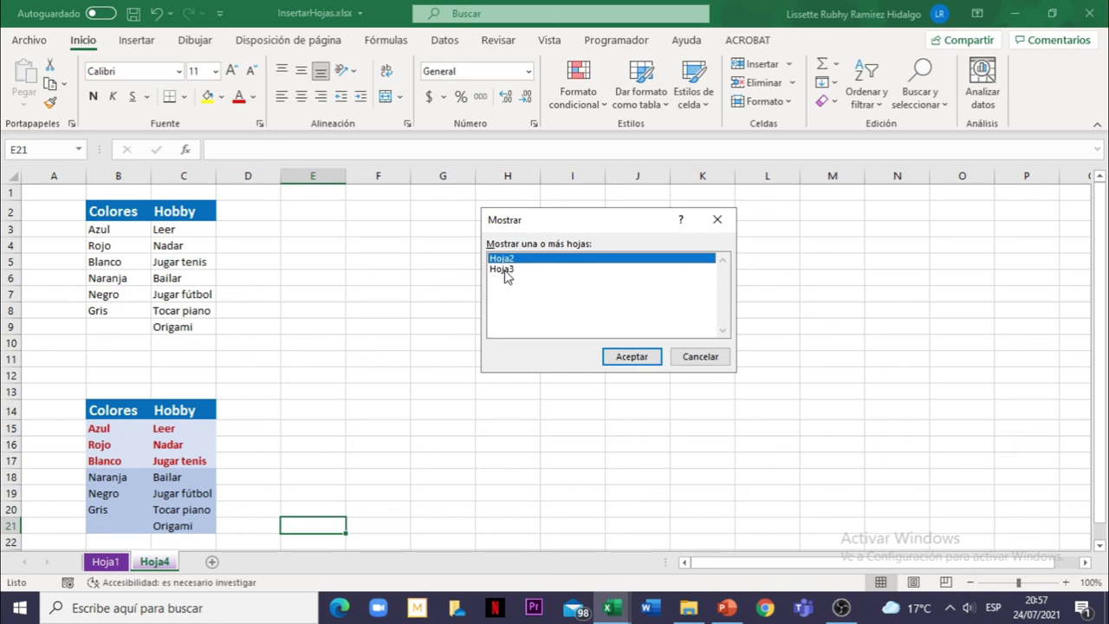
pyautogui.click(506, 270)
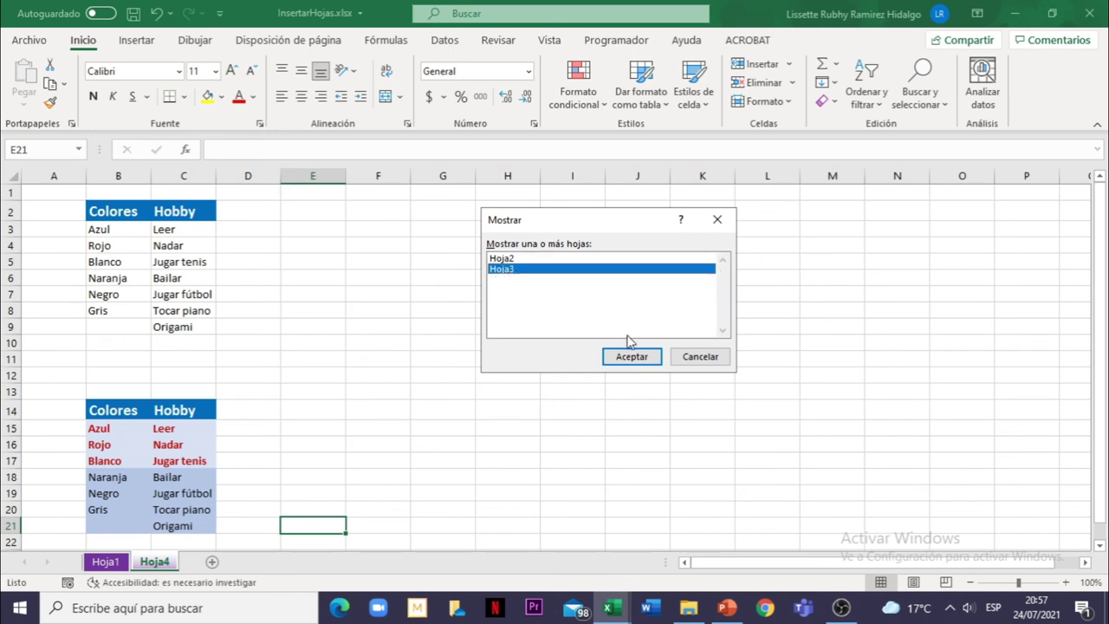
pyautogui.doubleClick(503, 268)
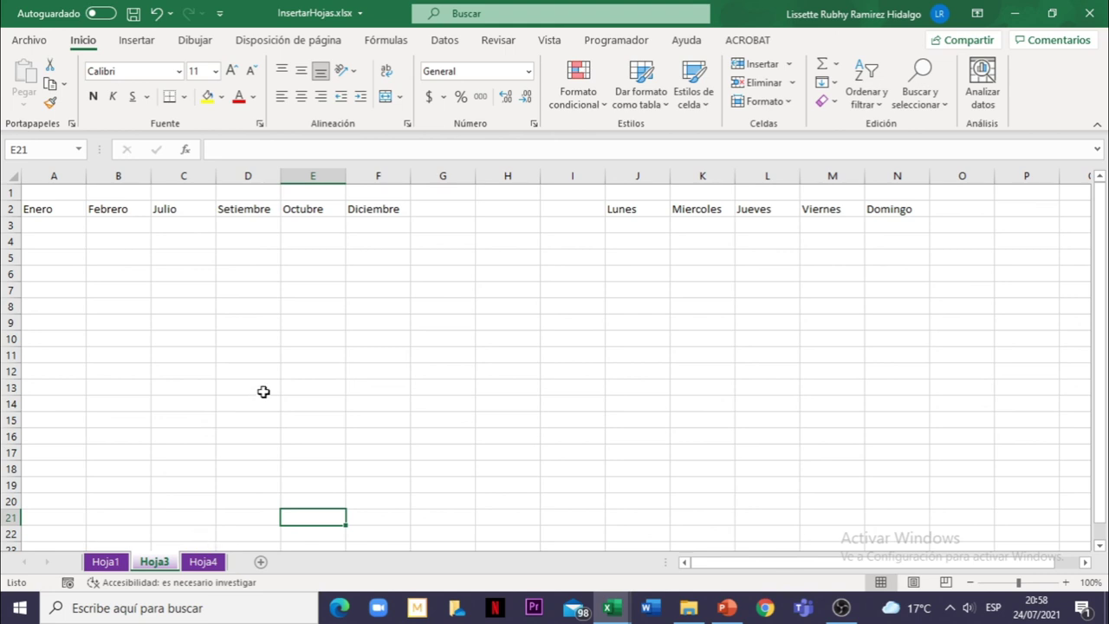
pyautogui.click(291, 375)
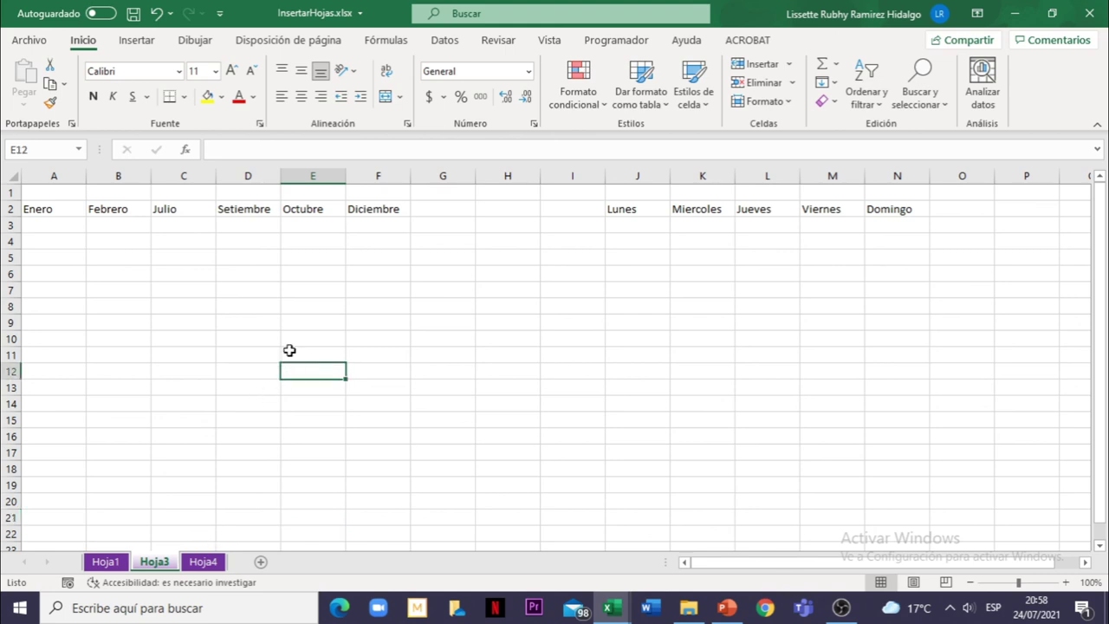